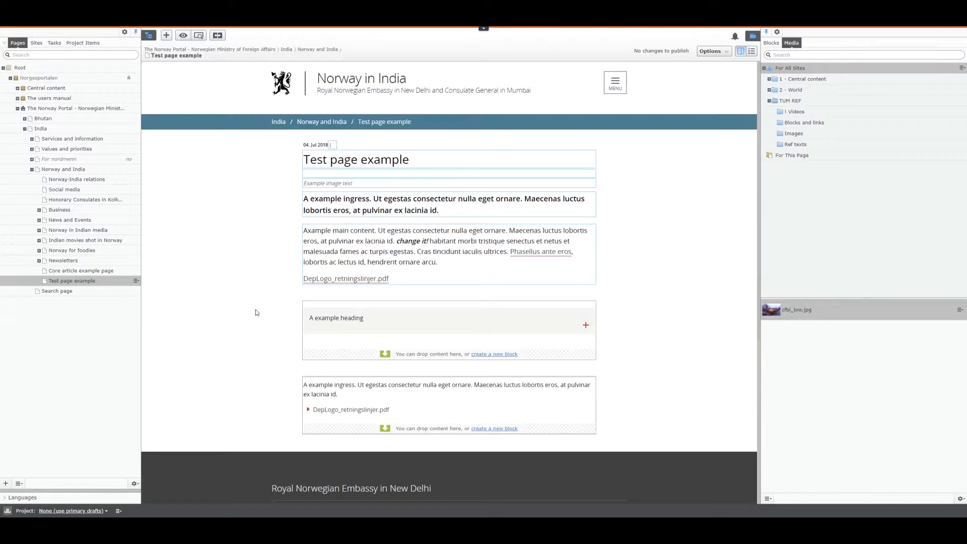
Try to upload an image file into the block assets' For This Page folder
click(797, 156)
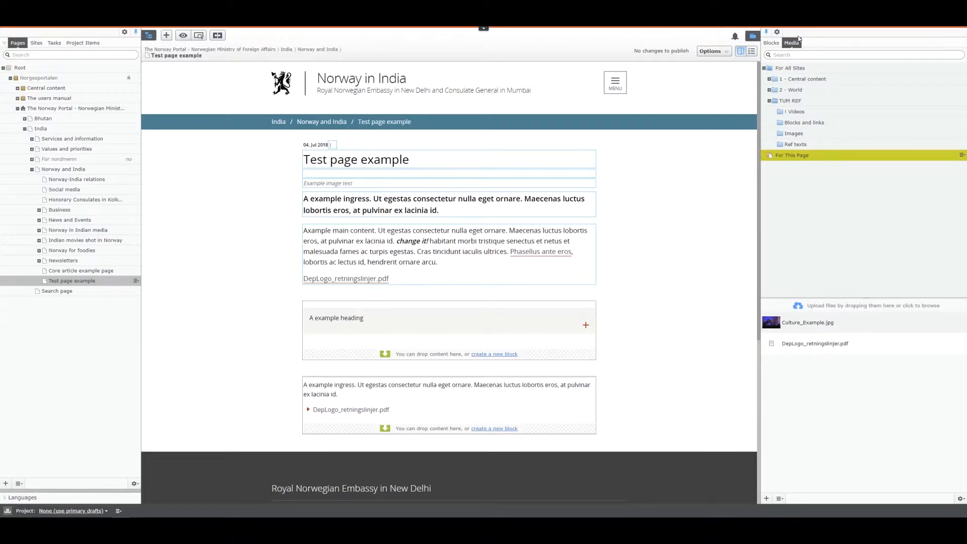
click(774, 43)
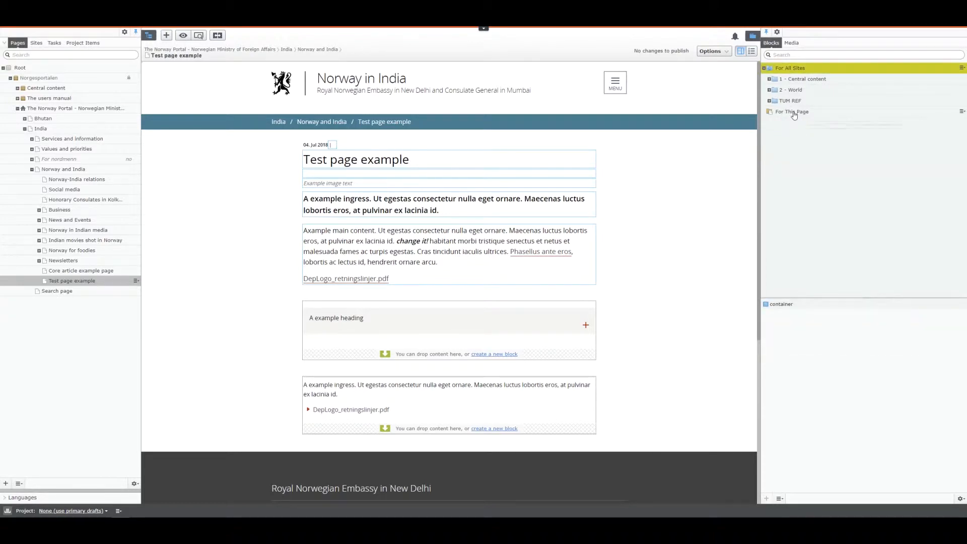
click(794, 112)
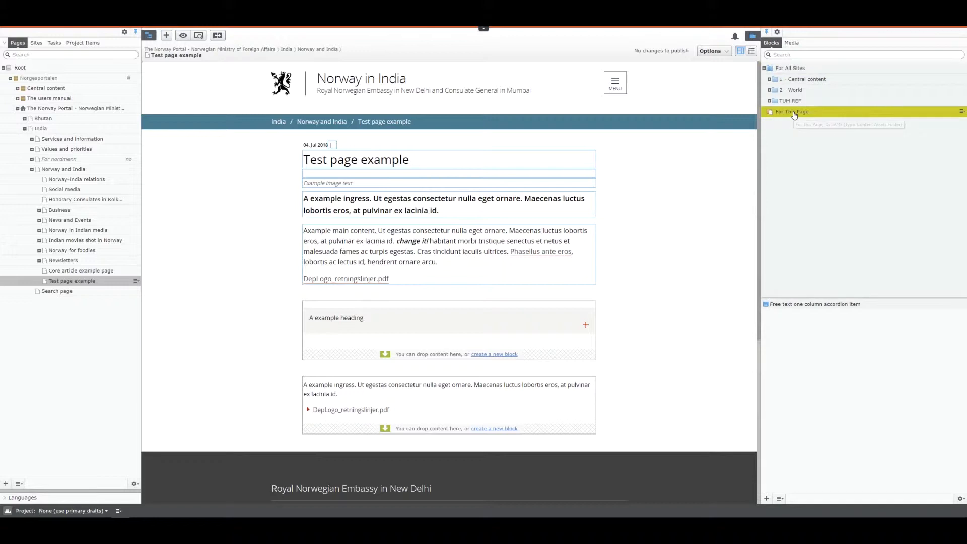
drag(503, 295, 838, 285)
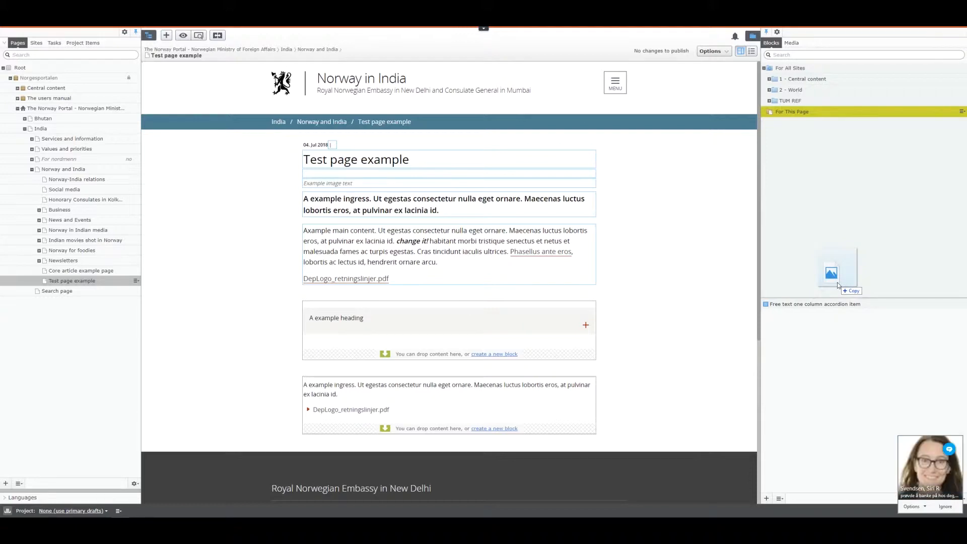
drag(837, 285, 836, 285)
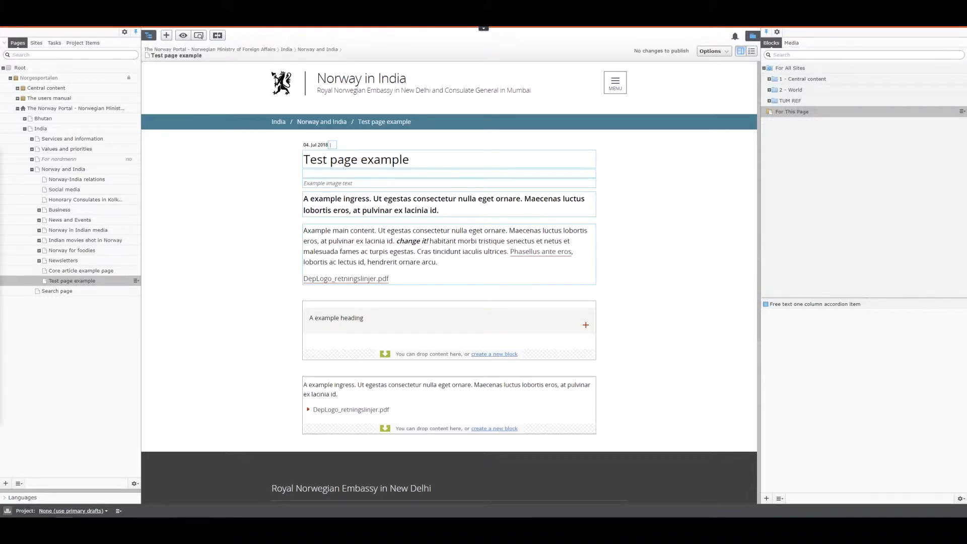
Upload emb_india.jpg to the For This Page media folder and close the upload dialog
drag(395, 372, 780, 160)
drag(241, 342, 857, 410)
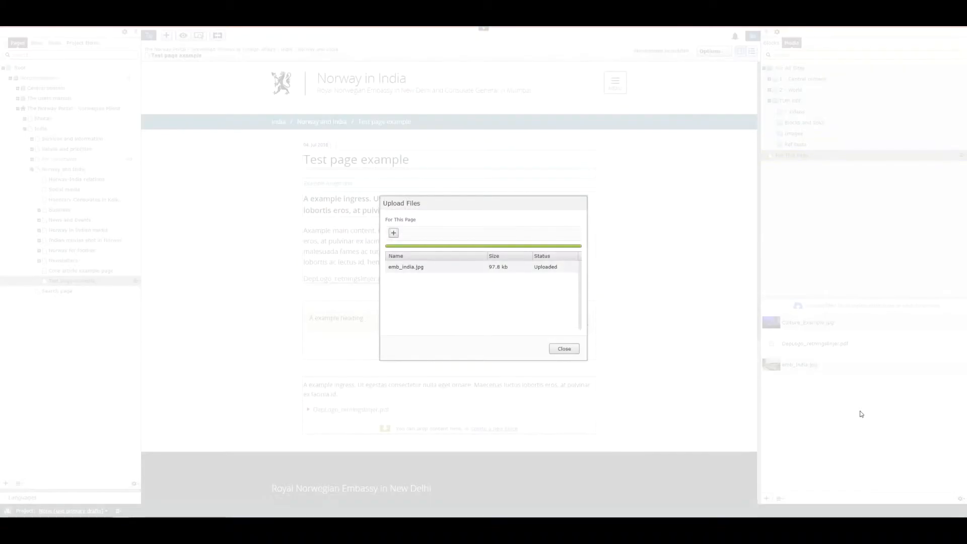
click(563, 349)
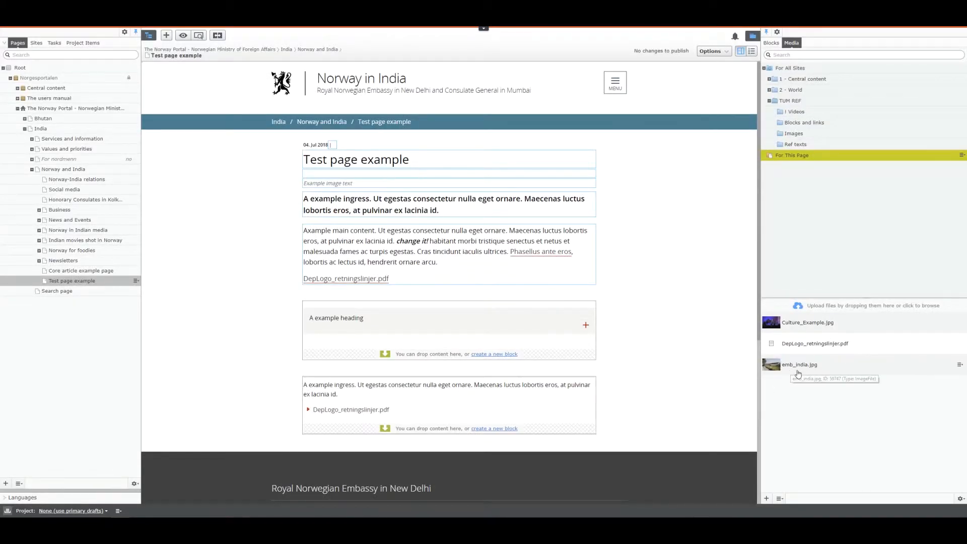
Insert emb_india.jpg on a new line after the first two sentences of the main body, and finish editing the text
click(539, 274)
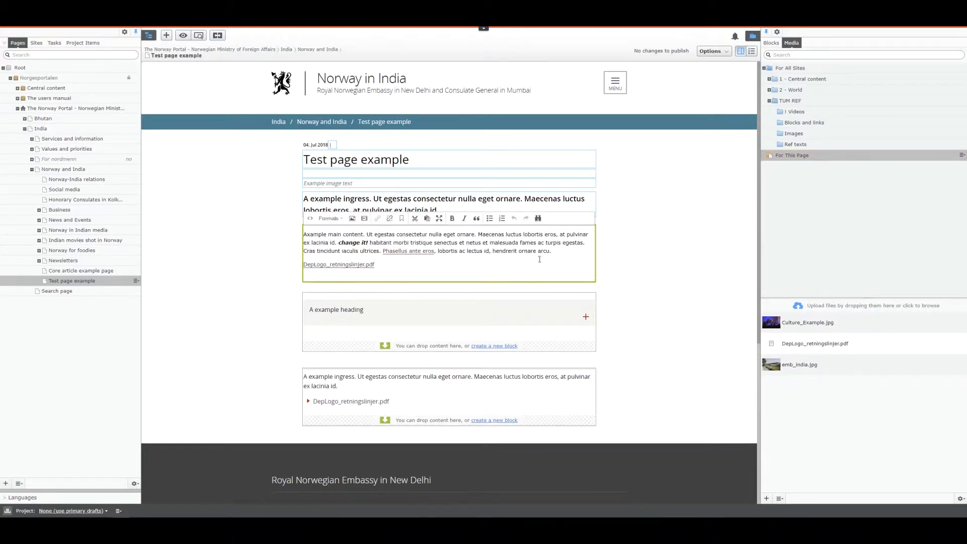
click(477, 235)
key(Return)
key(Return)
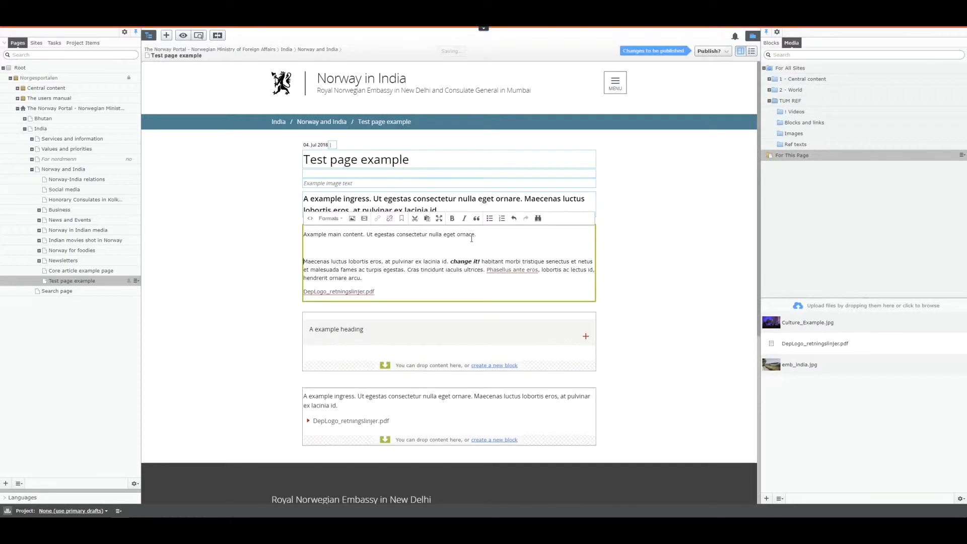
drag(805, 365, 351, 245)
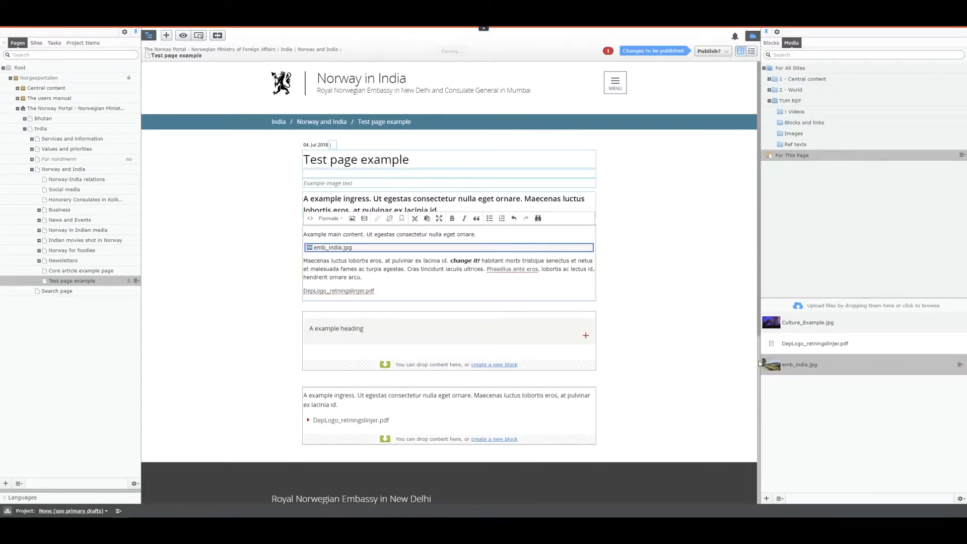
drag(570, 290, 599, 274)
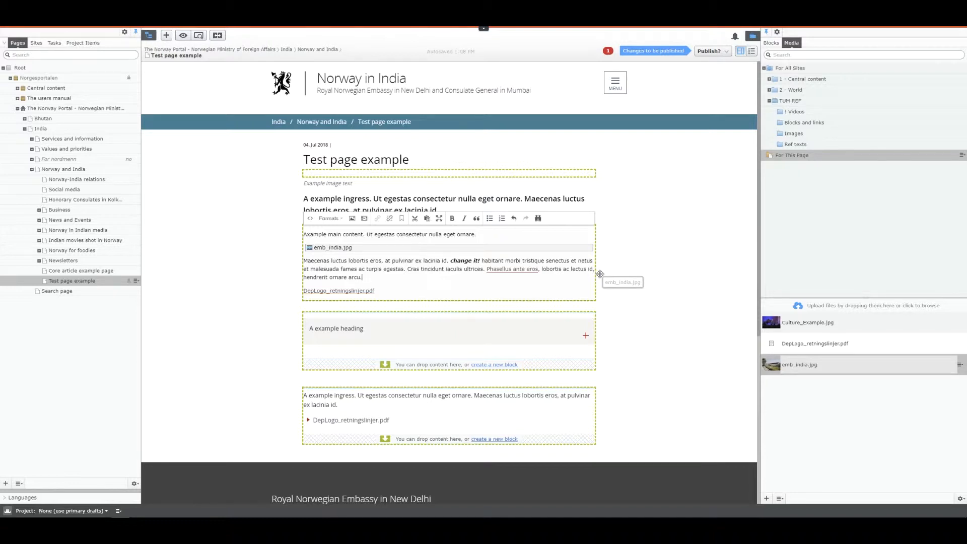
drag(600, 274, 636, 245)
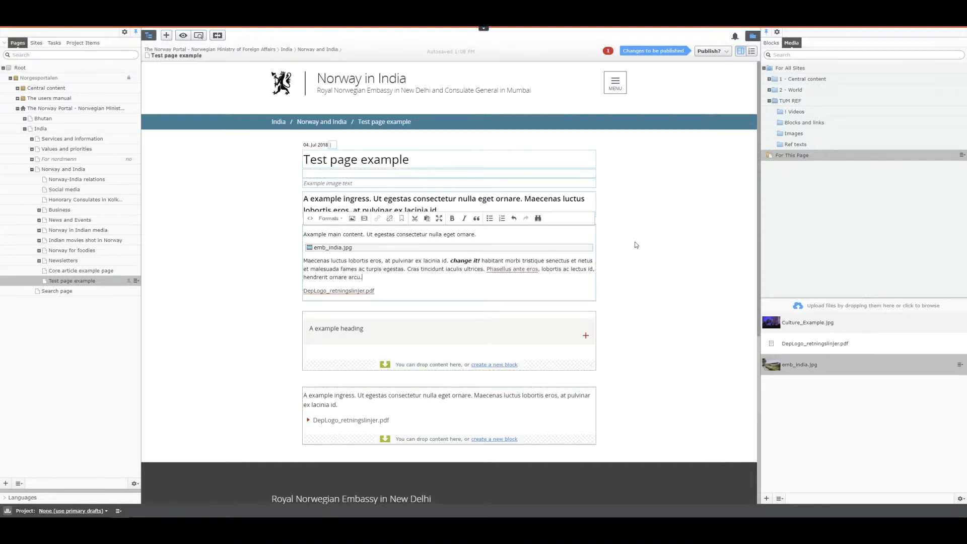
click(326, 248)
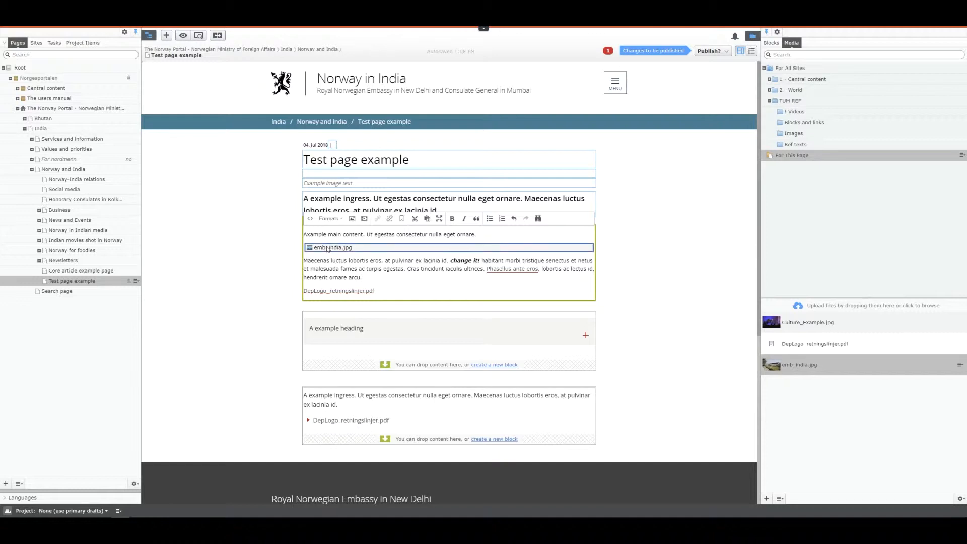
click(644, 252)
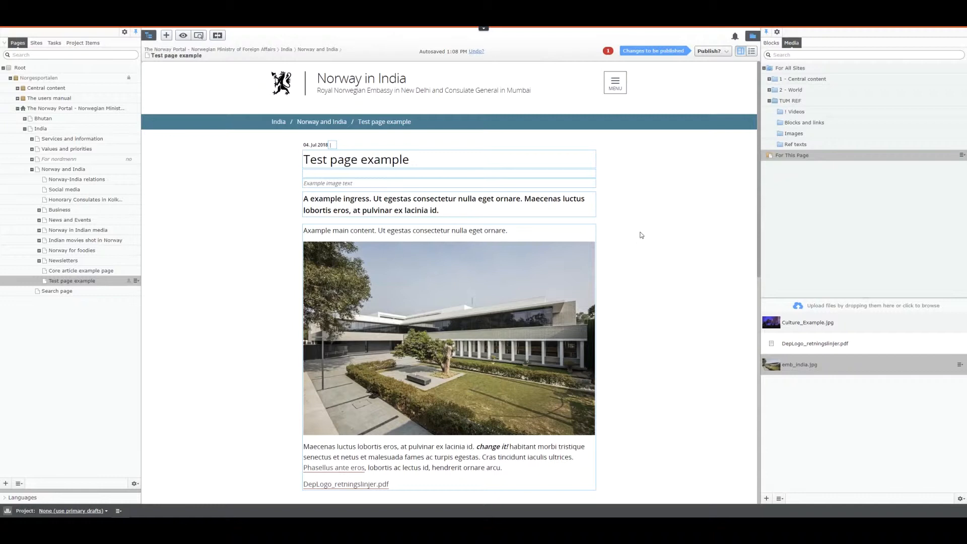
Open emb_india.jpg for editing in the all-properties view and set its Alternativ tekst to "example"
click(609, 52)
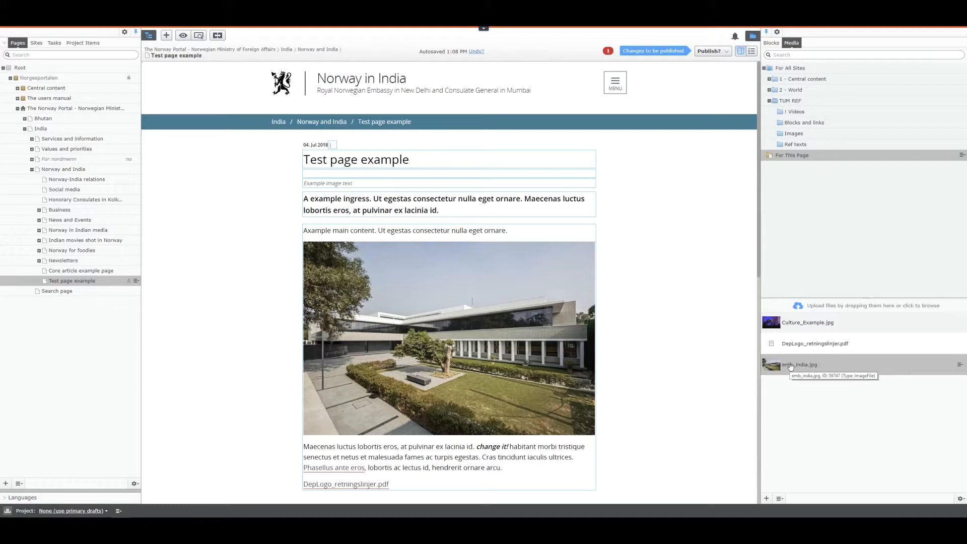
click(959, 364)
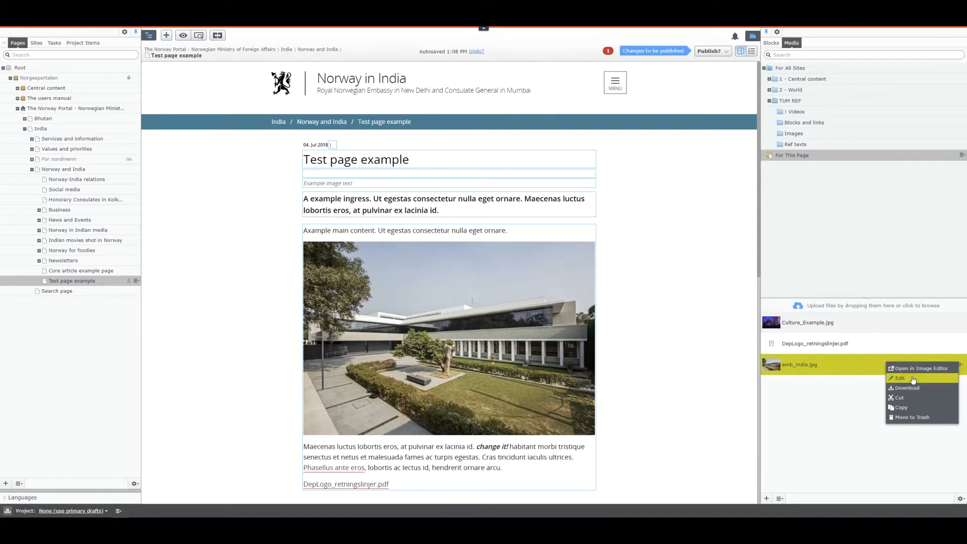
click(836, 372)
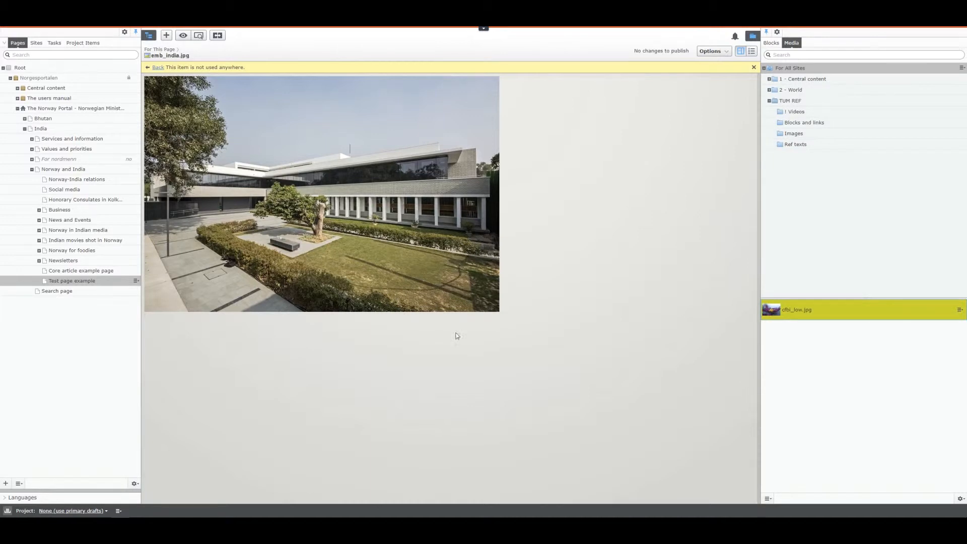
click(752, 52)
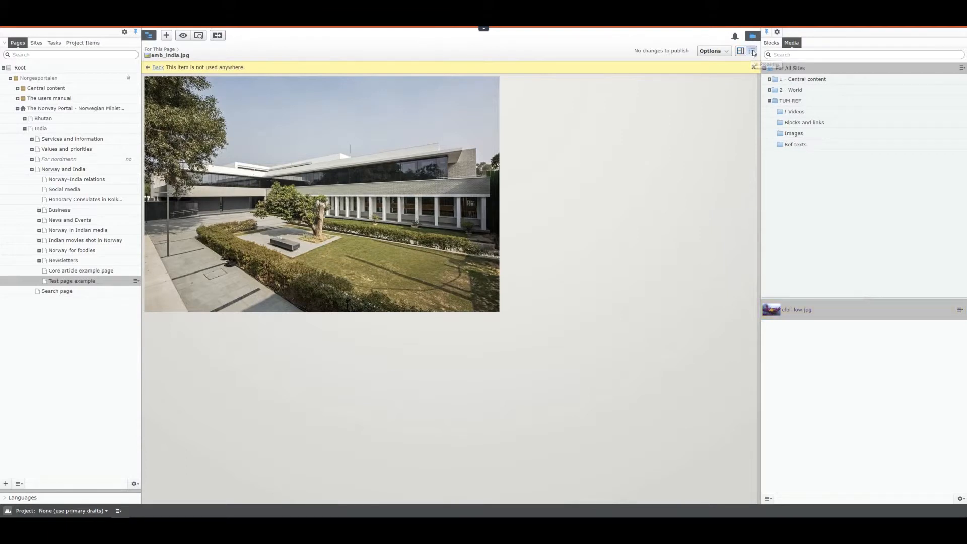
drag(194, 172, 148, 169)
click(236, 171)
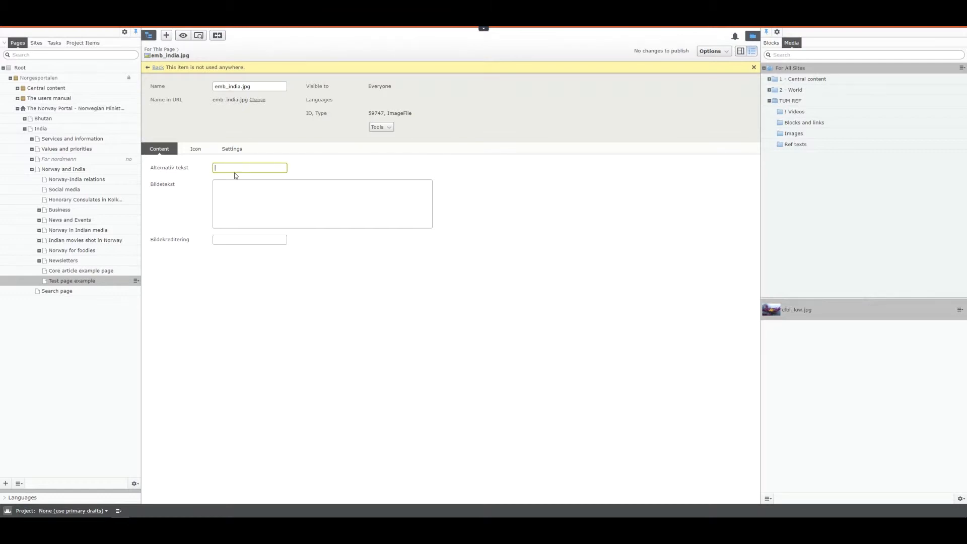
text(example)
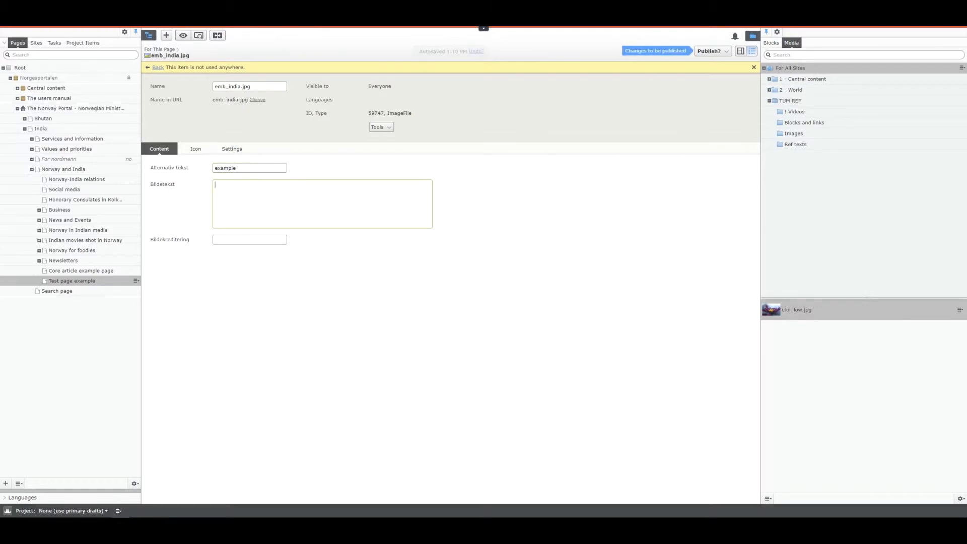
Paste the example ingress text highlighted in Notepad as the image's Bildetekst and set Bildekreditering to "cfbi"
key(alt+Tab)
click(530, 212)
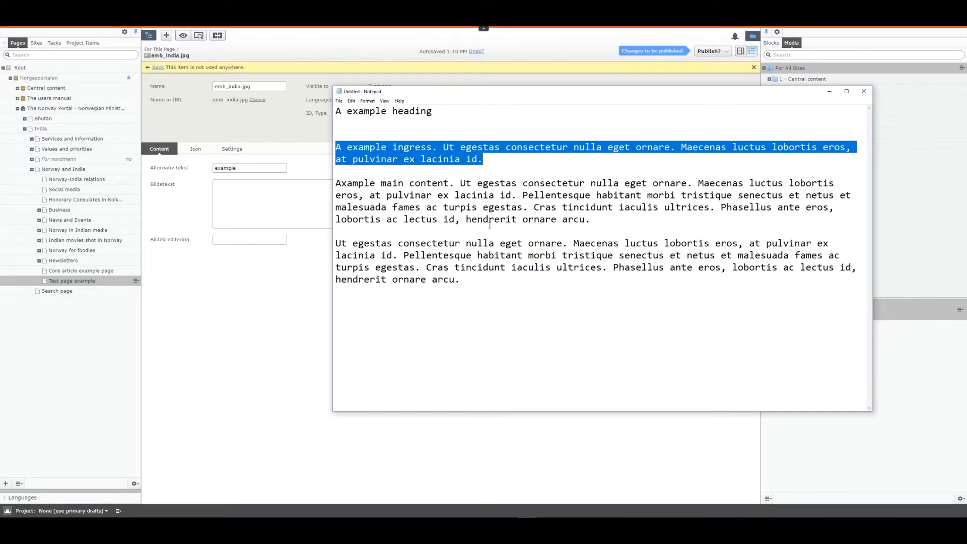
click(272, 205)
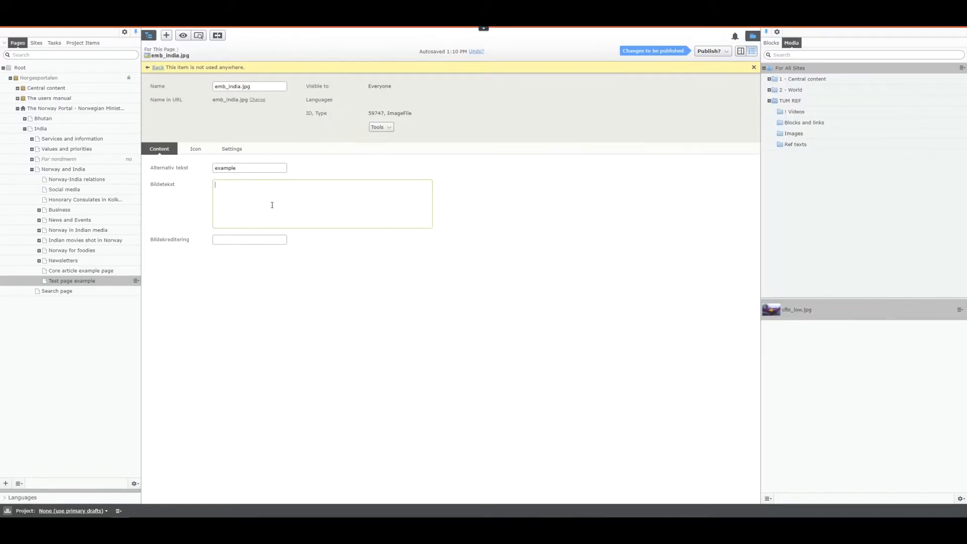
text(A example ingress. Ut egestas consectetur nulla eget ornare. Maecenas luctus lobortis eros, at pulvinar ex lacinia id.)
click(253, 238)
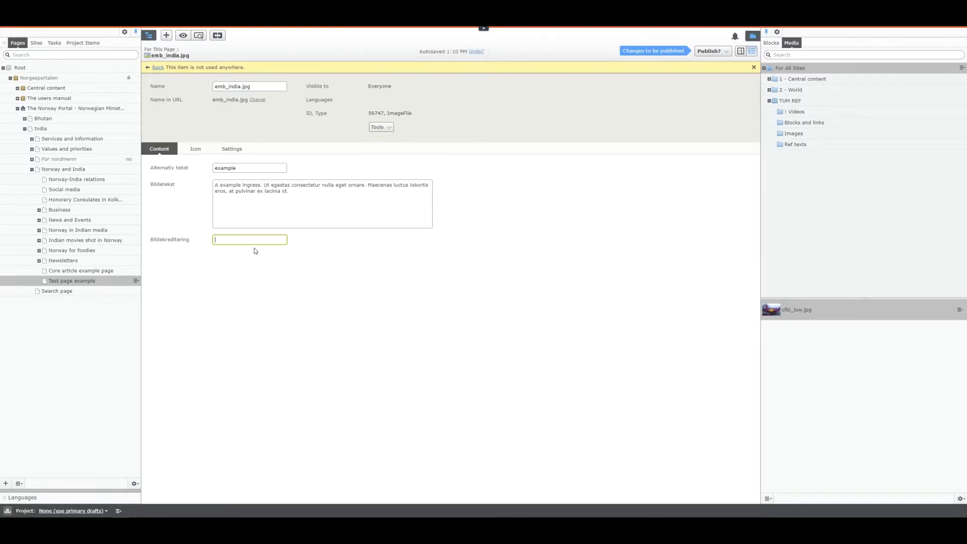
text(cfbi)
click(425, 275)
Publish the changes to emb_india.jpg and return to Test page example
click(706, 57)
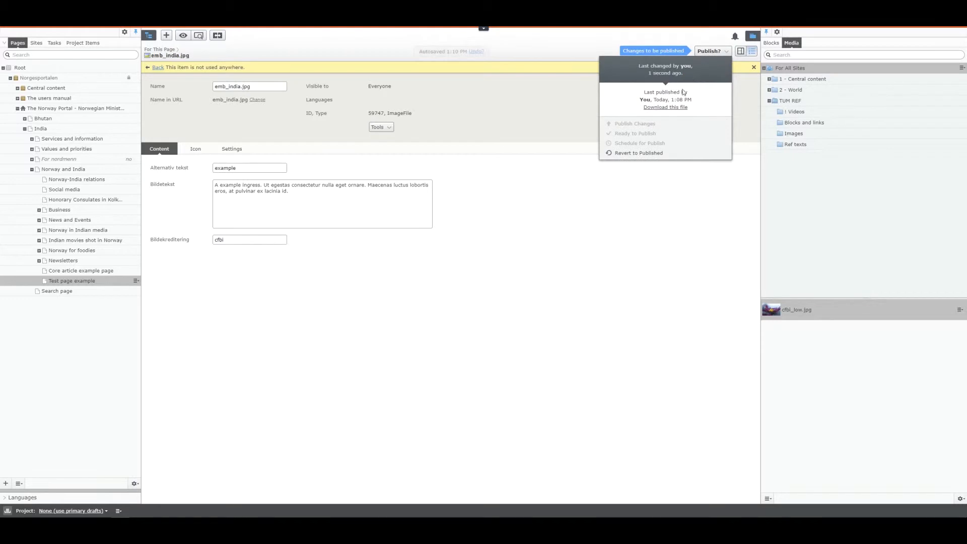
click(724, 52)
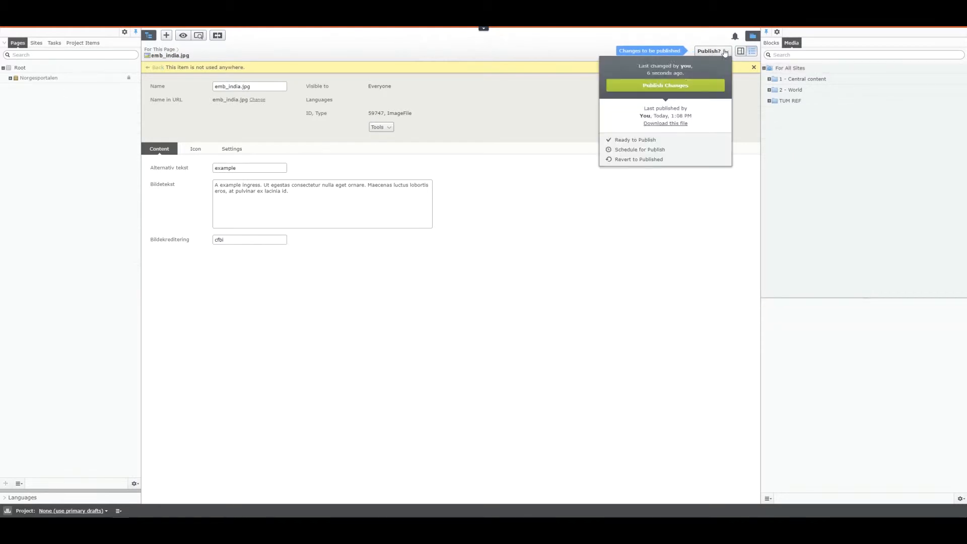
click(678, 87)
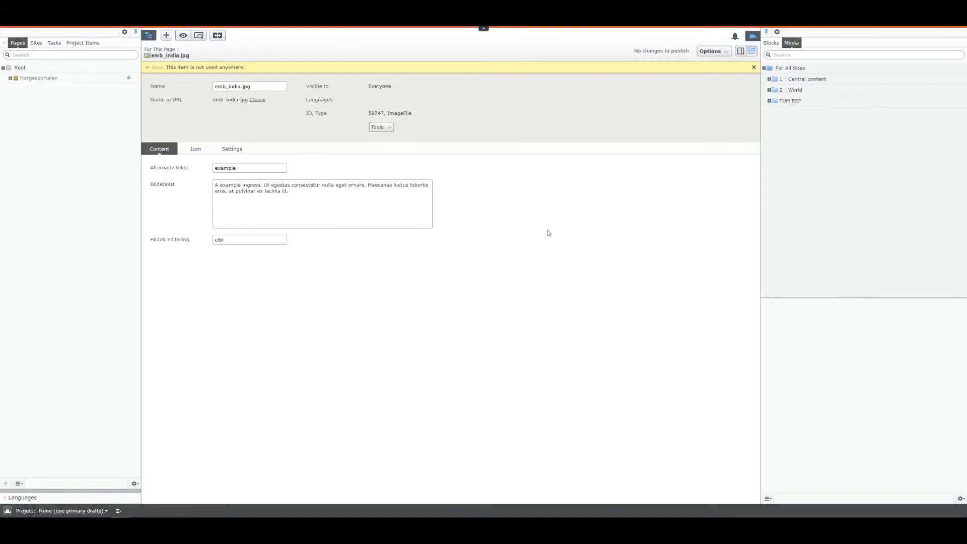
key(alt+Left)
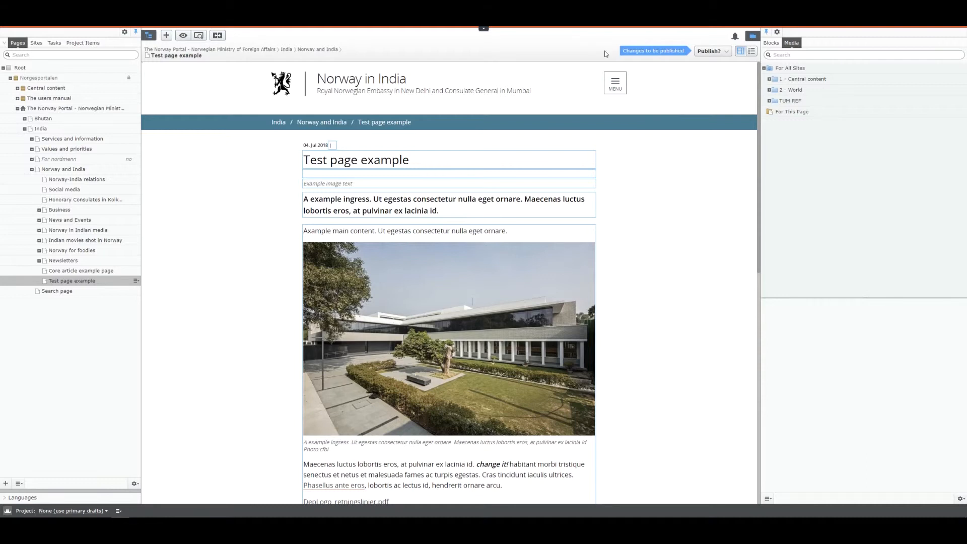
Examine the page's publishing options and its captioned image, with the For This Page media folder opened
click(710, 51)
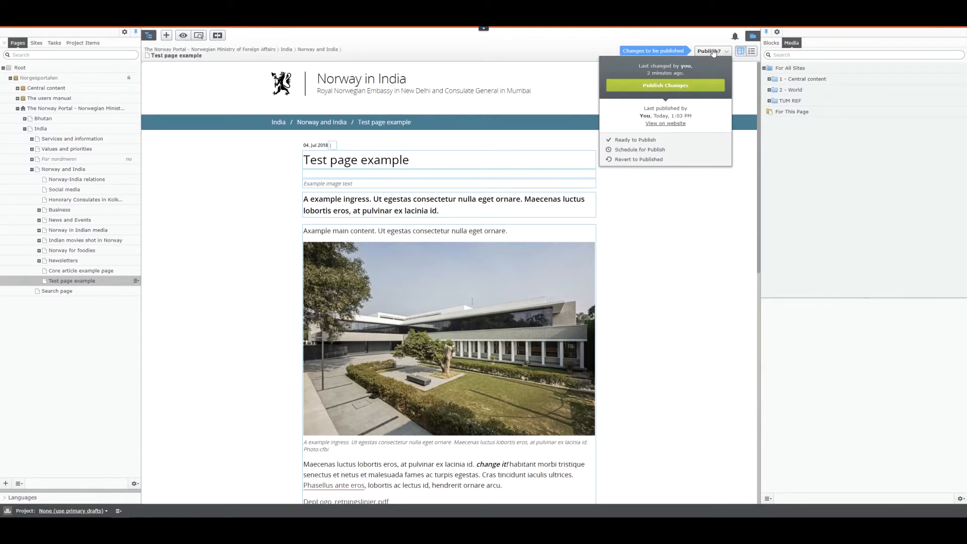
click(711, 52)
click(801, 112)
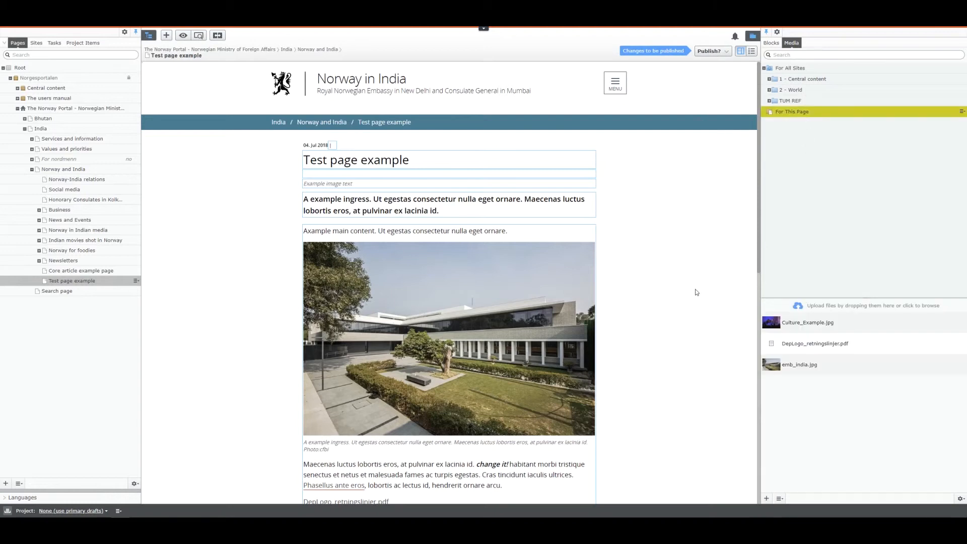
scroll(696, 292, down, 3)
scroll(696, 292, up, 1)
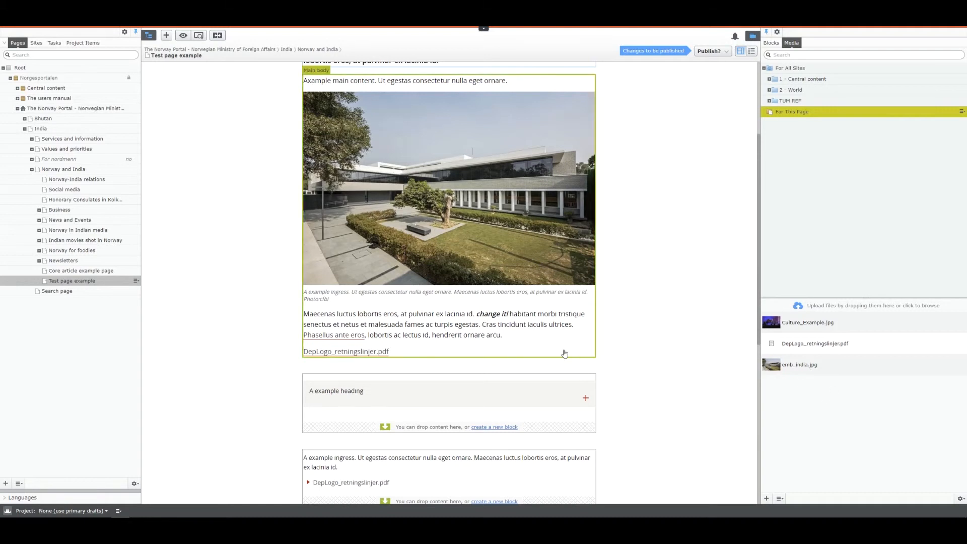
scroll(649, 382, down, 3)
scroll(604, 229, up, 4)
scroll(571, 179, up, 3)
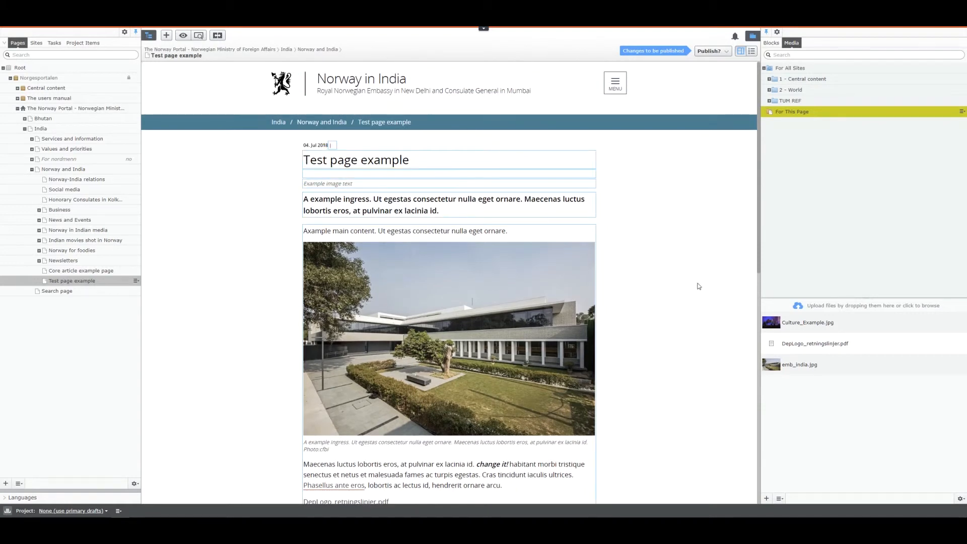
Place emb_india.jpg from the media folder as the page's main image, and clear the main image again
drag(811, 364, 545, 177)
click(550, 261)
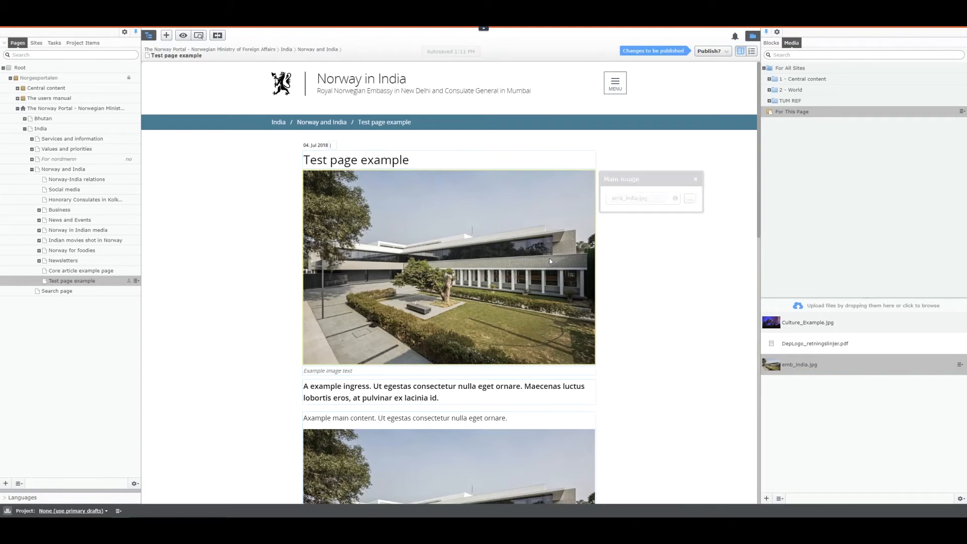
click(675, 198)
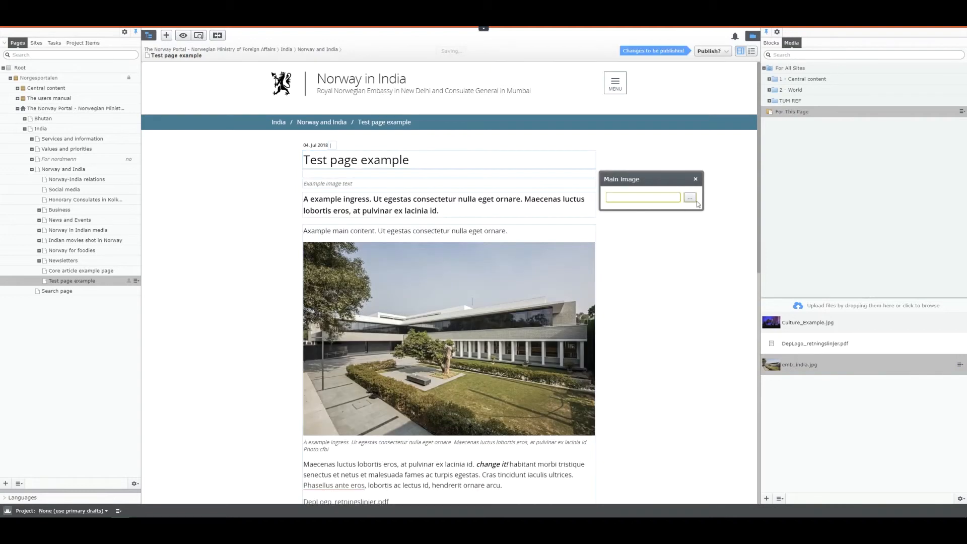
Choose emb_india.jpg from the For This Page folder as the page's main image through the image picker
click(696, 200)
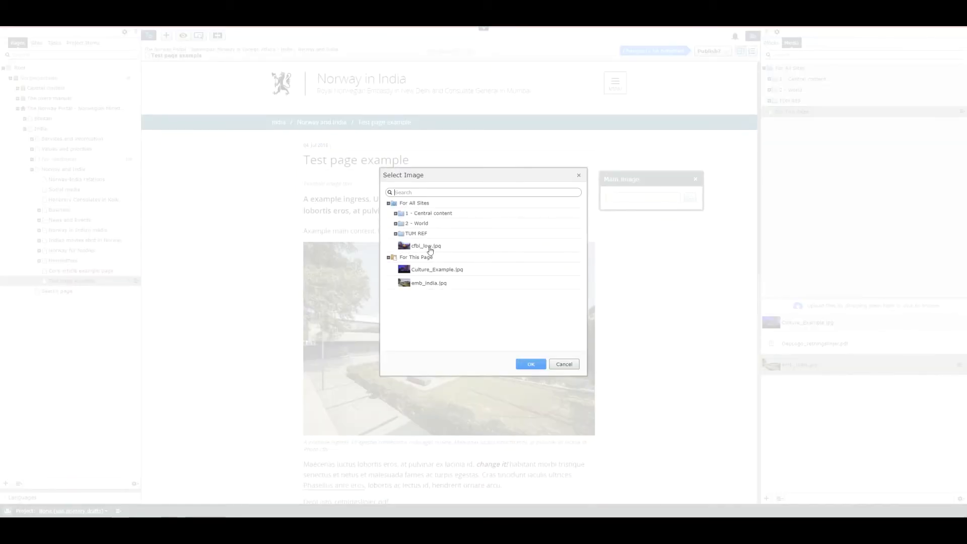
click(431, 284)
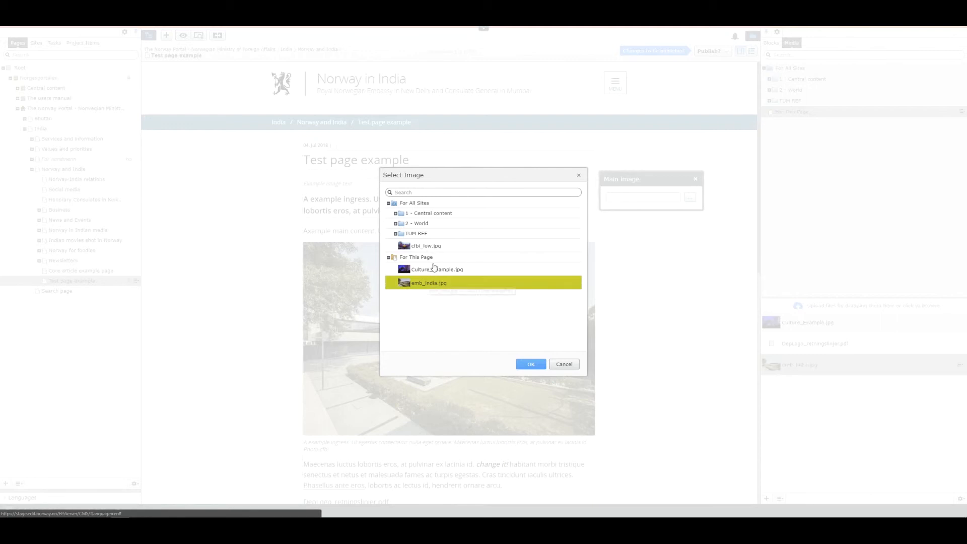
click(533, 364)
Open the main body text for editing and add an empty paragraph after "Cras tincidunt iaculis ultrices."
scroll(664, 348, down, 4)
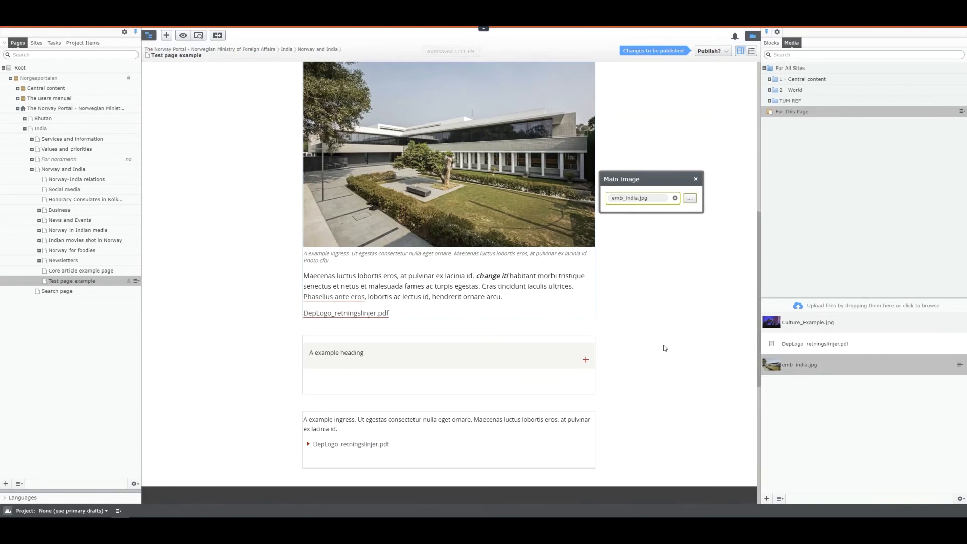
drag(799, 372, 548, 433)
scroll(601, 371, up, 2)
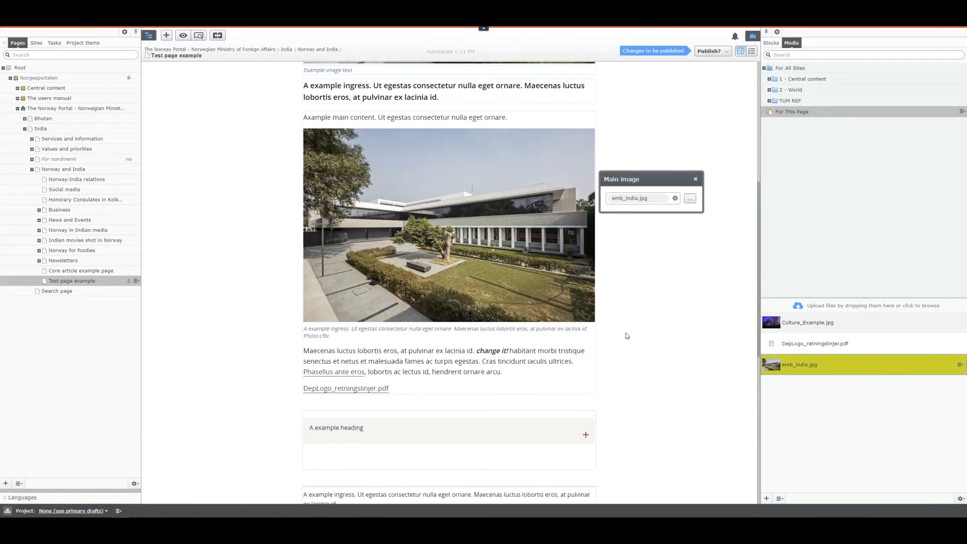
click(477, 356)
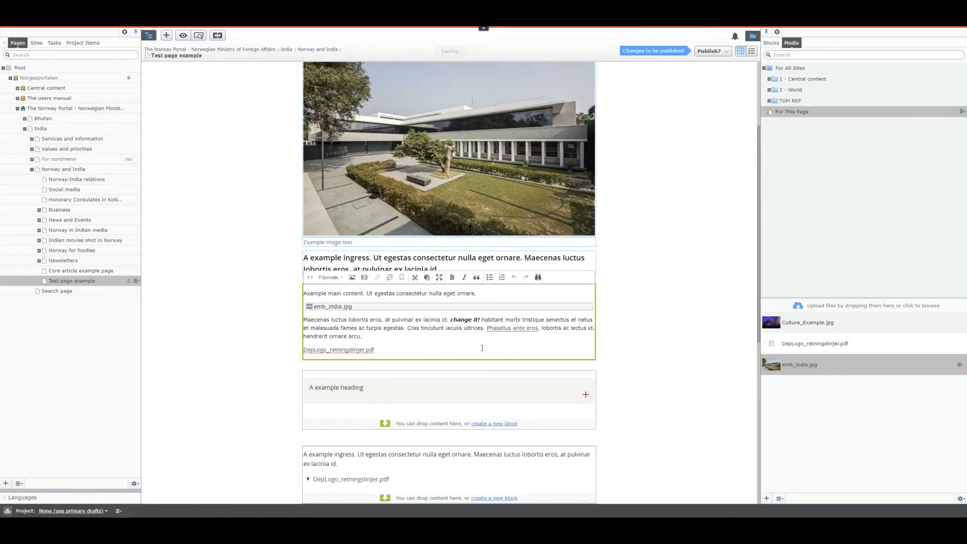
click(484, 326)
key(Return)
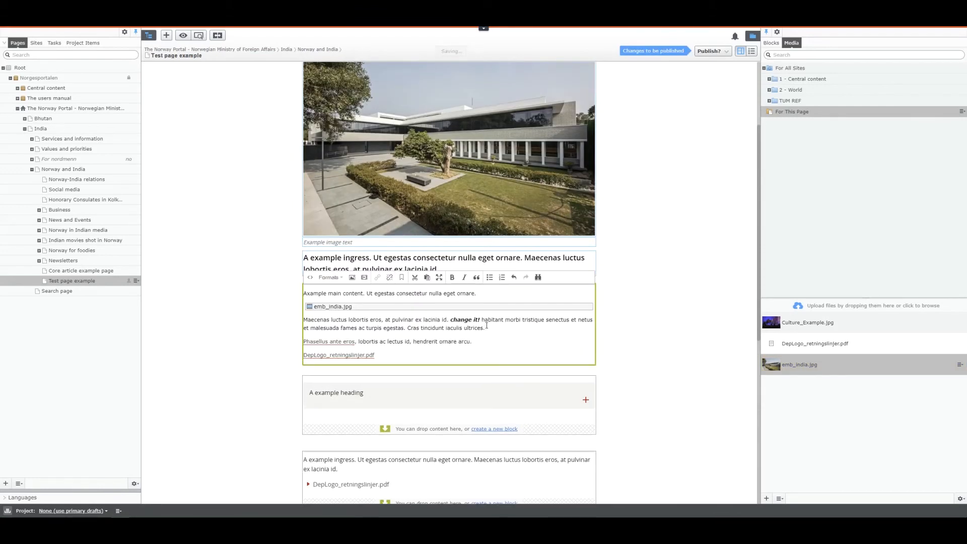
click(505, 323)
key(Return)
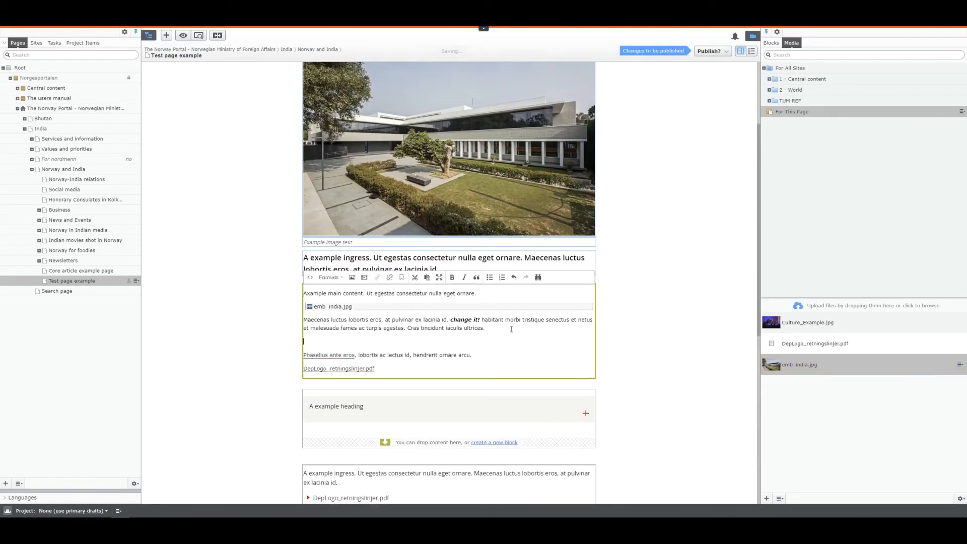
Insert emb_india.jpg from the media folder into the empty paragraph, finish editing the main body and review the images on the page
drag(800, 364, 469, 339)
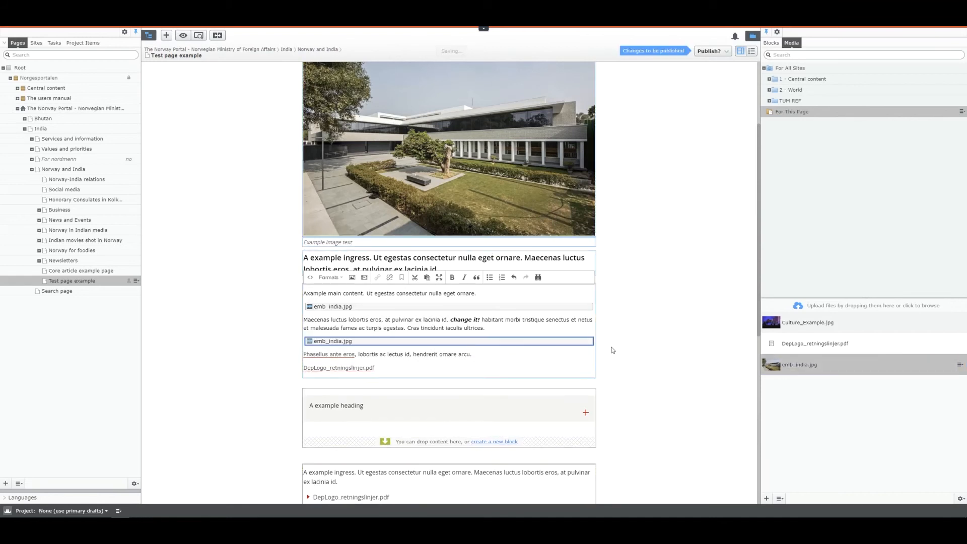
click(674, 343)
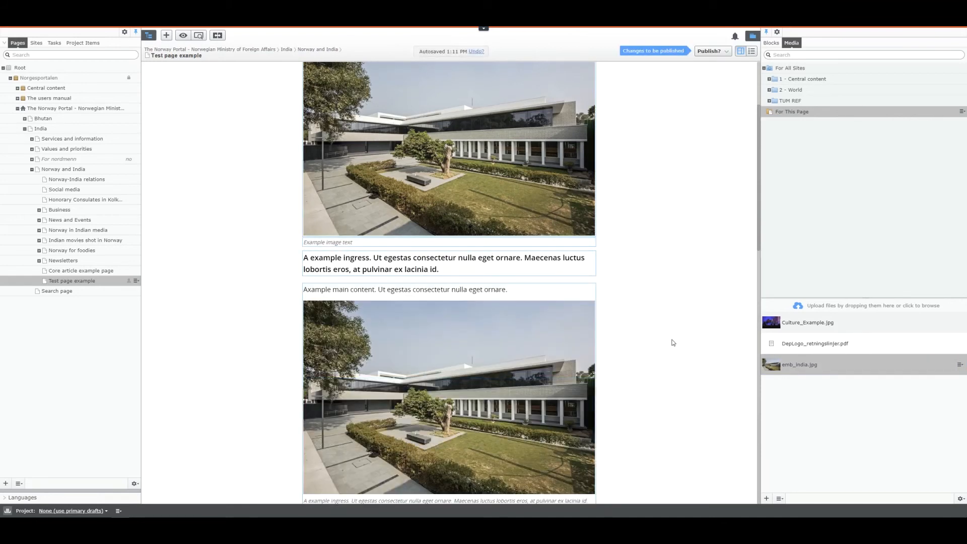
scroll(674, 342, down, 6)
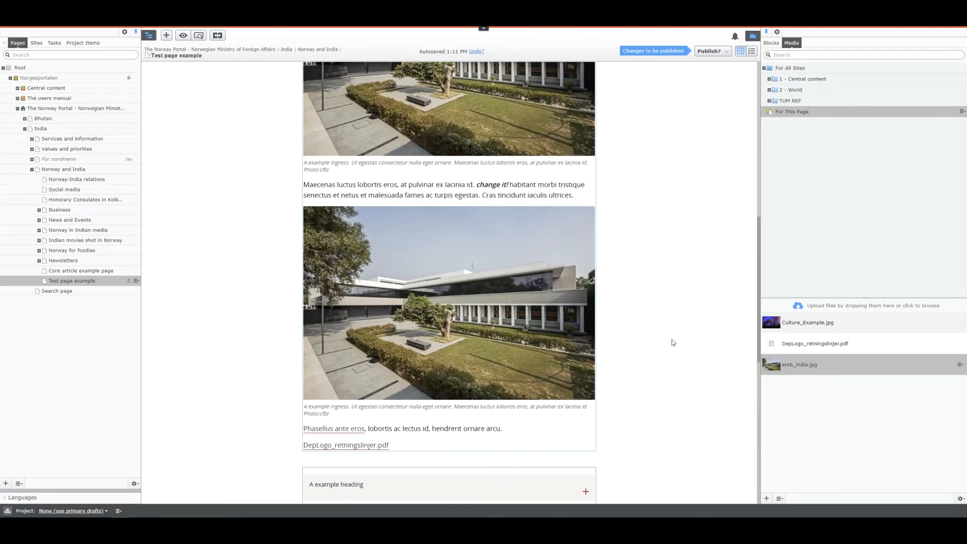
scroll(674, 342, up, 5)
scroll(674, 343, up, 4)
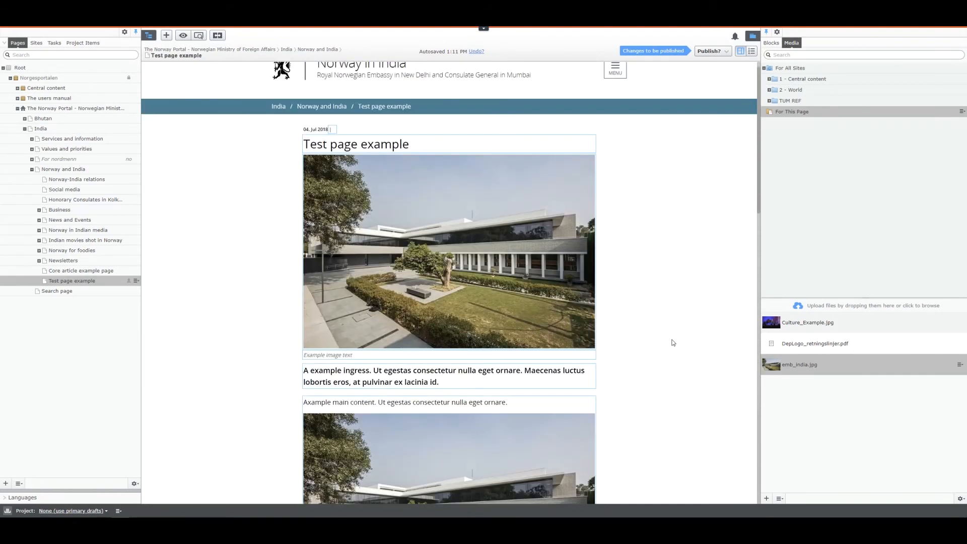